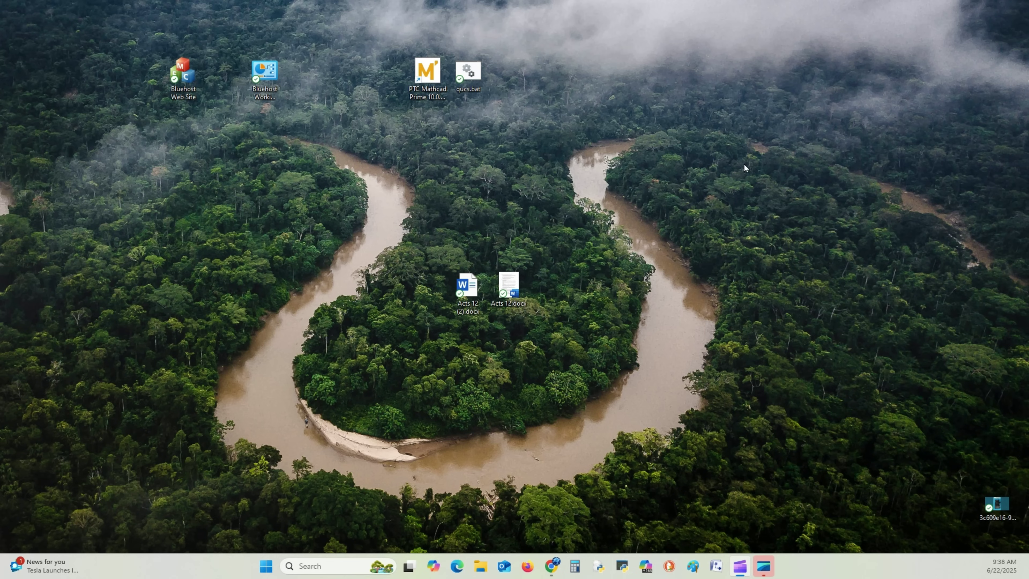
# - Launch Mathcad Prime and open the recent 'Passive RC Filter LP BP HP w 50 ohms' worksheet
pyautogui.doubleClick(434, 68)
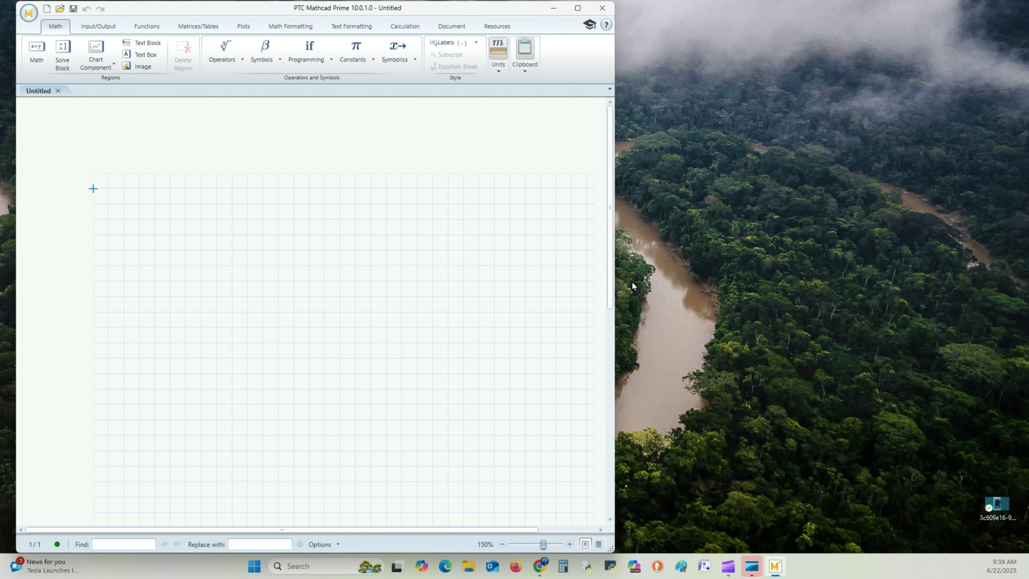
pyautogui.click(29, 13)
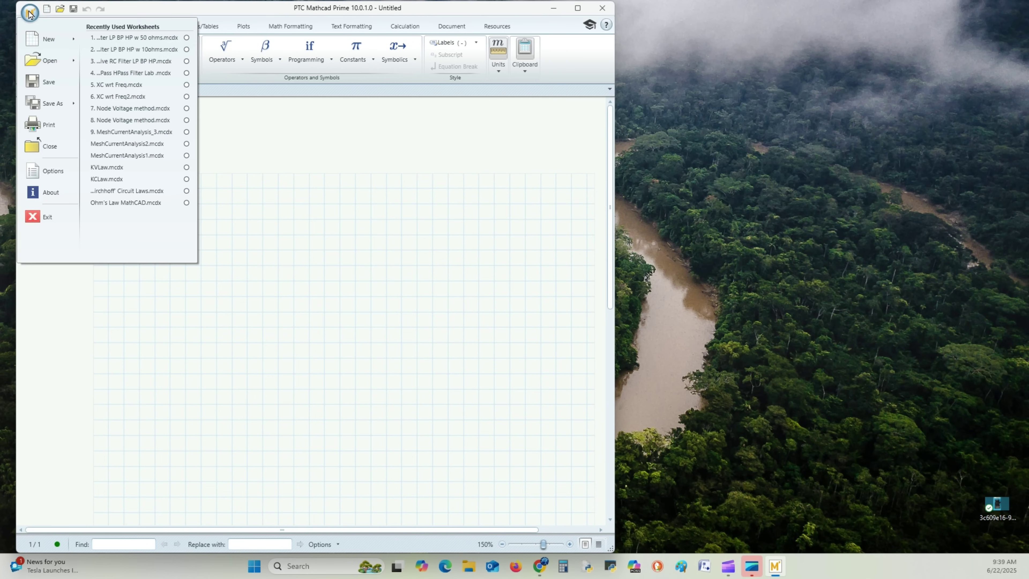
pyautogui.moveTo(43, 62)
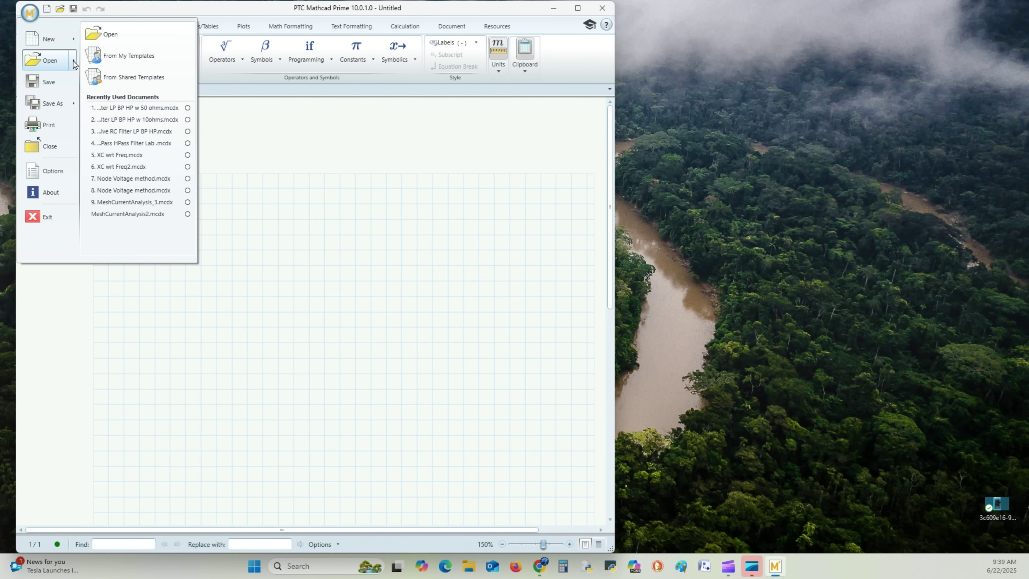
pyautogui.click(153, 113)
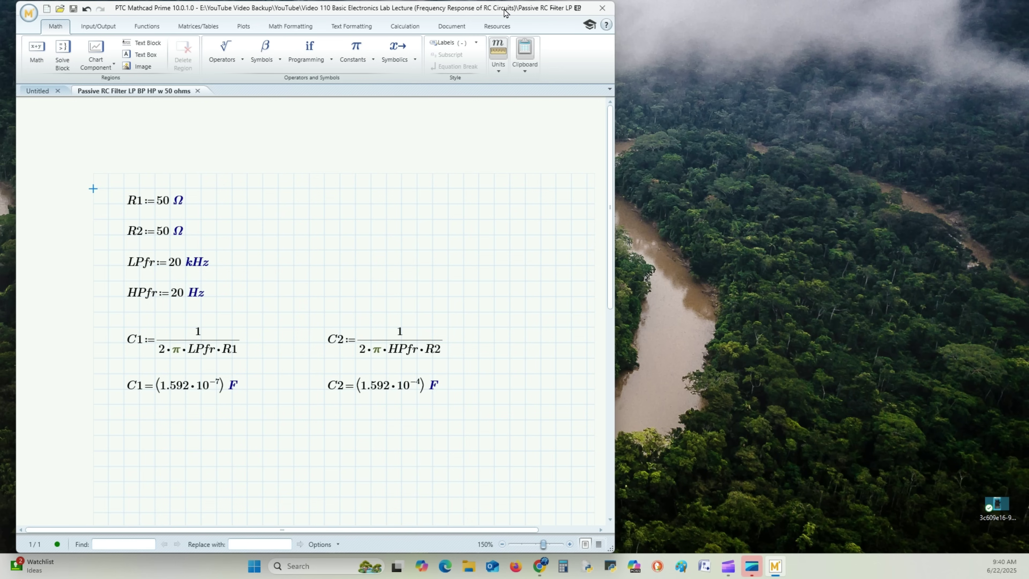
# - Launch Qucs and open the recent 'RC BandPass Circuit Equations.sch' schematic
pyautogui.moveTo(505, 12); pyautogui.dragTo(571, 322)
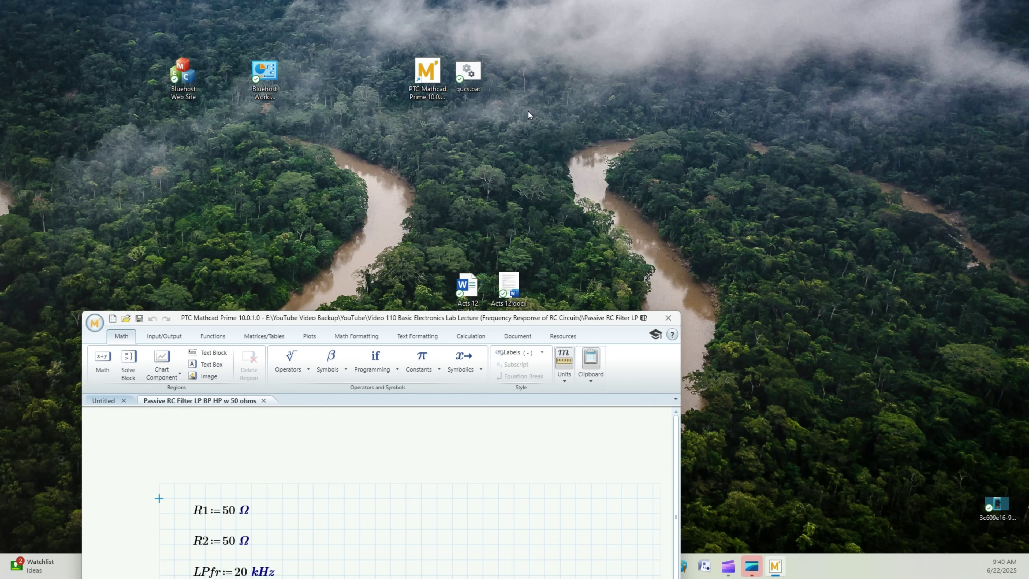
pyautogui.doubleClick(468, 76)
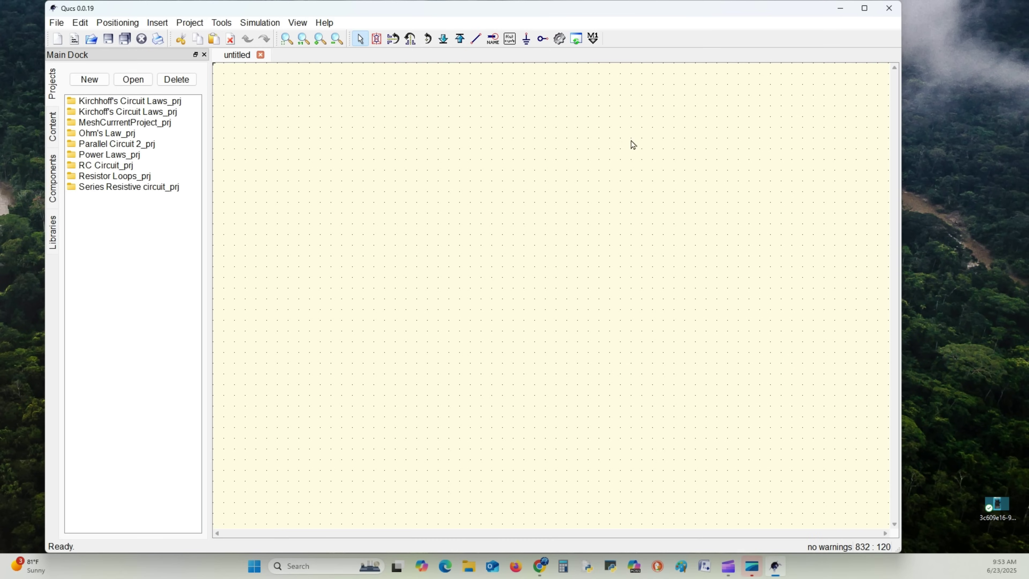
pyautogui.click(57, 23)
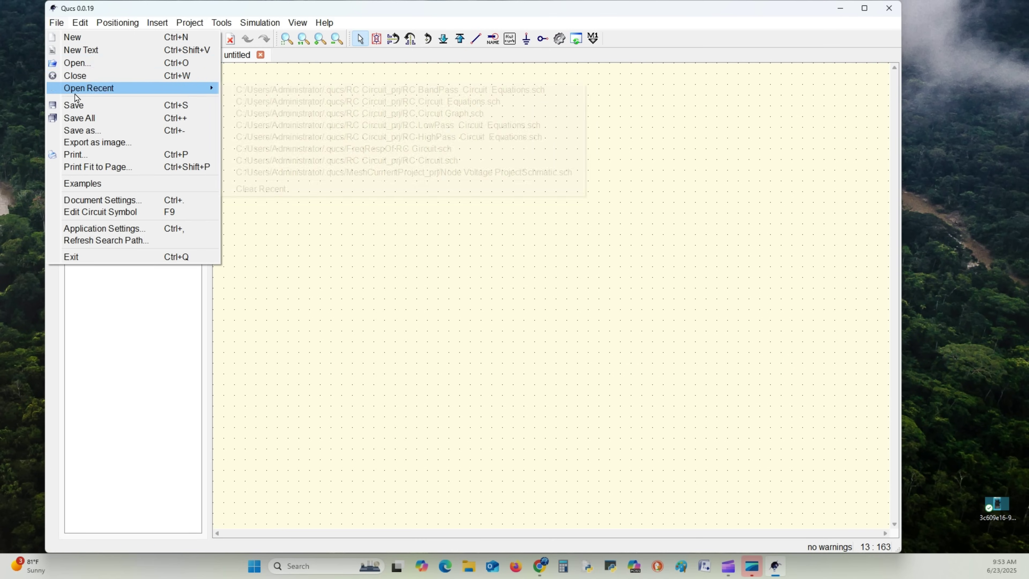
pyautogui.click(322, 90)
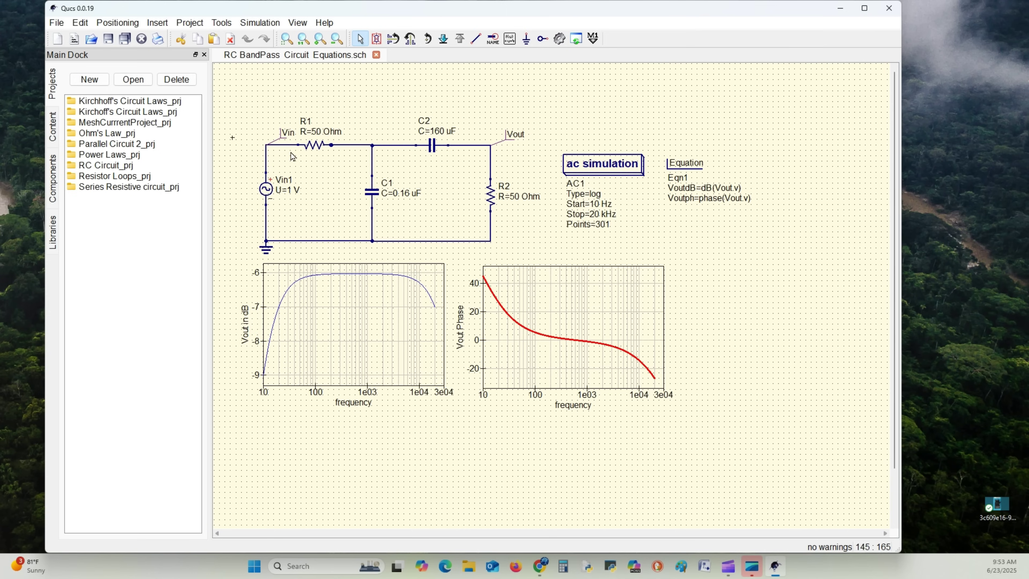
# - Set resistor R1's resistance to 50 Ohm, which relabels it R1_
pyautogui.click(317, 147)
pyautogui.rightClick(316, 147)
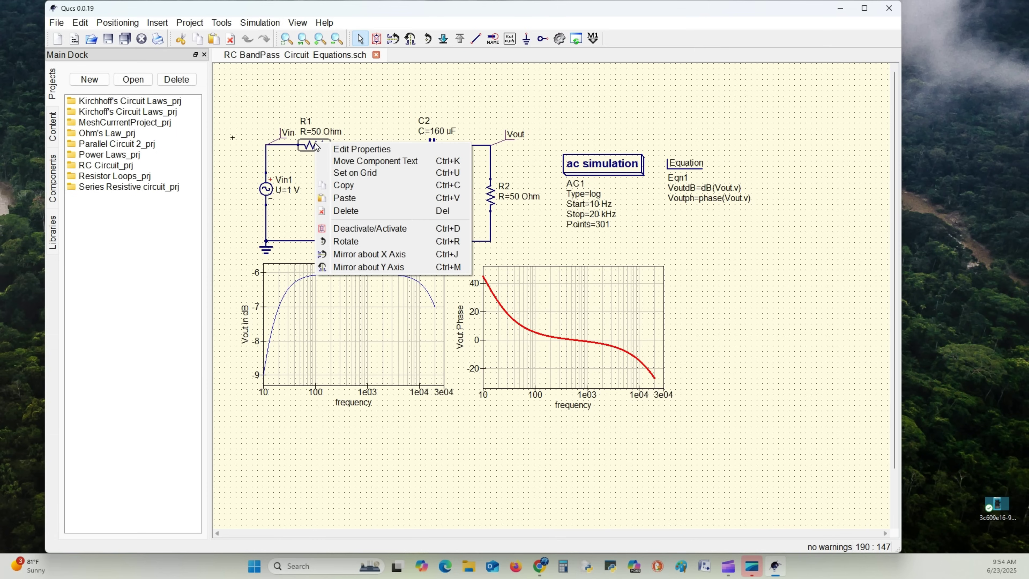
pyautogui.click(359, 150)
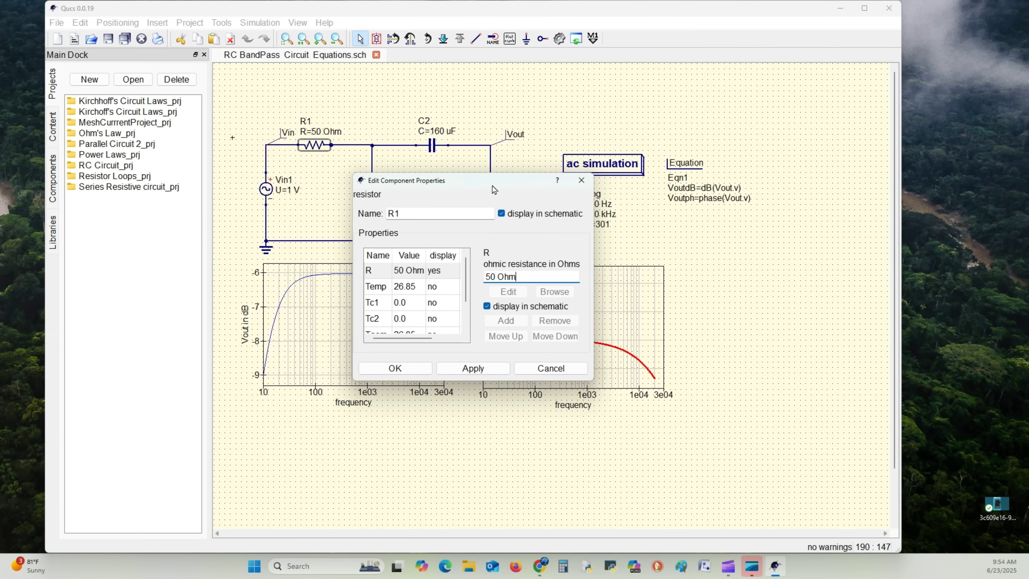
pyautogui.moveTo(496, 179); pyautogui.dragTo(503, 253)
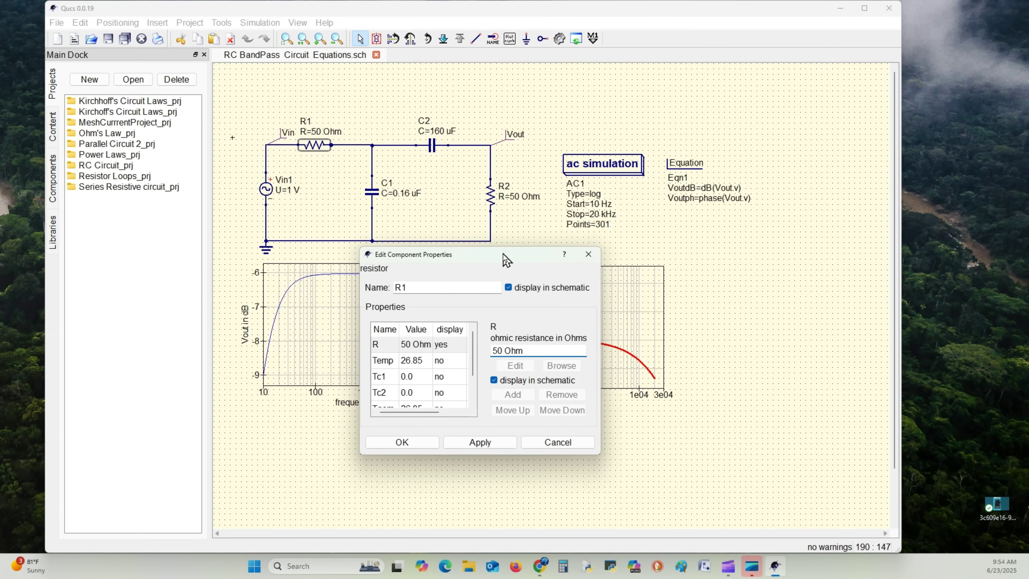
pyautogui.click(427, 289)
pyautogui.click(505, 351)
pyautogui.click(480, 442)
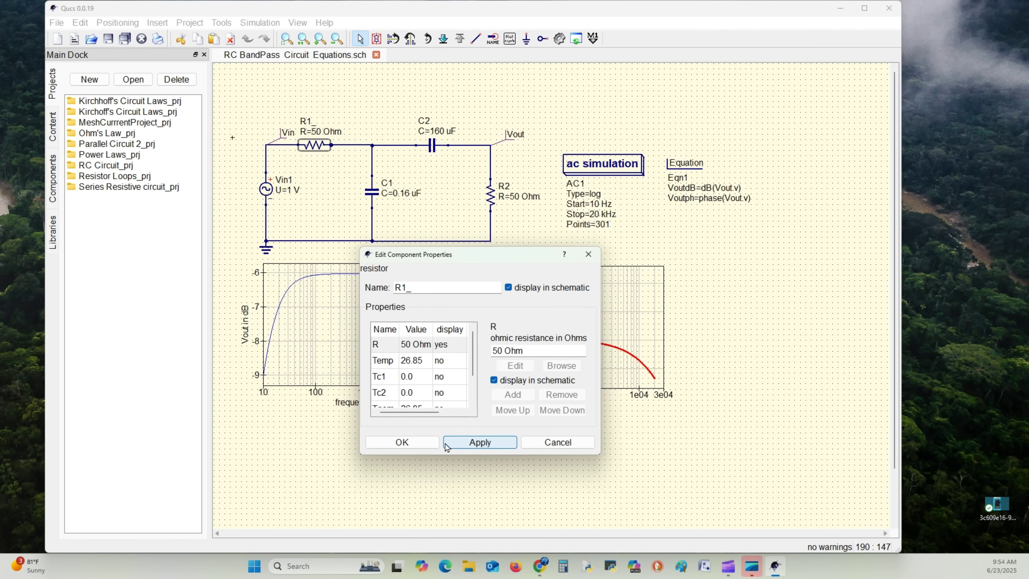
pyautogui.click(418, 446)
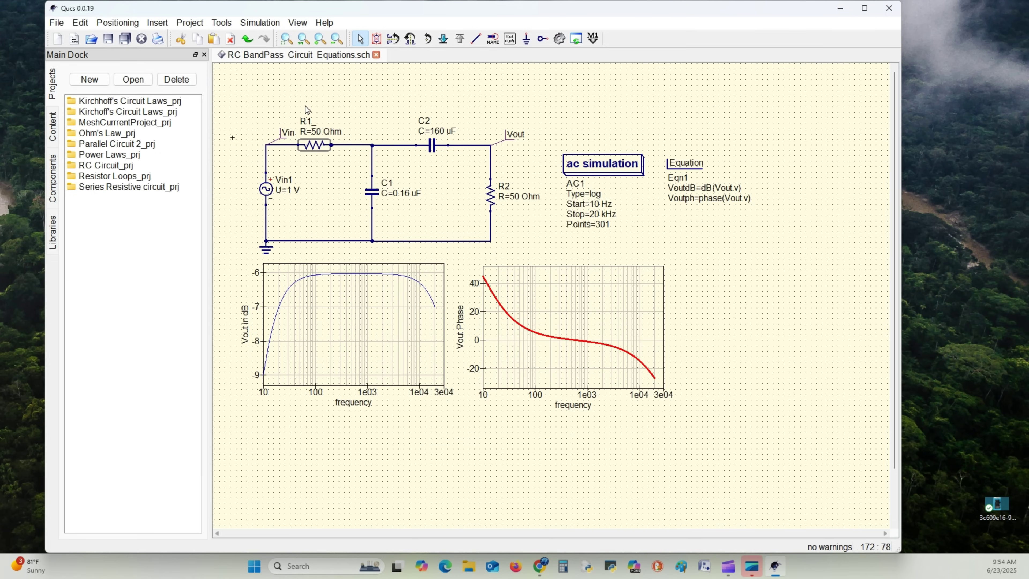
# - Set resistor R2's resistance to 50 Ohm
pyautogui.click(492, 204)
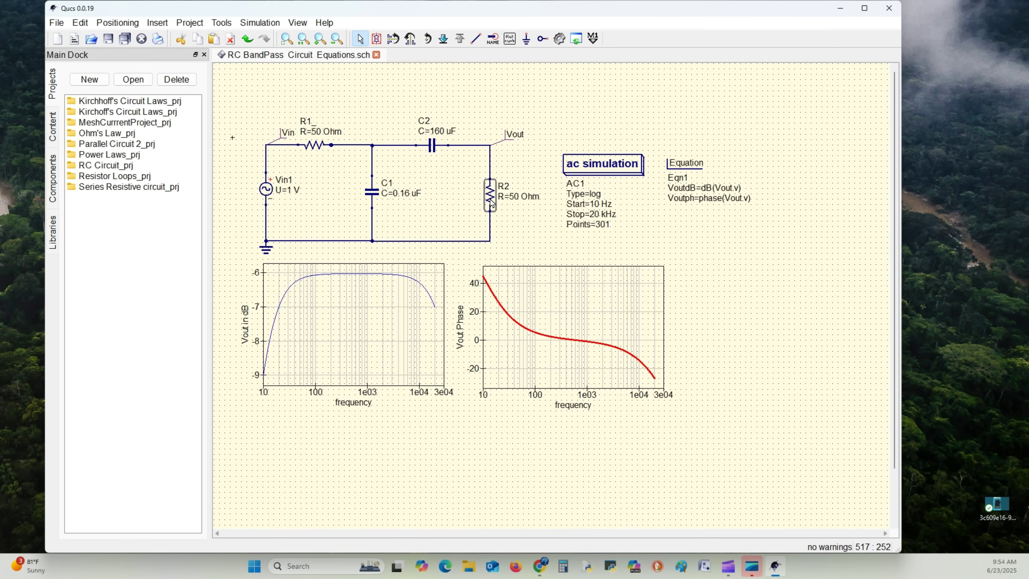
pyautogui.rightClick(492, 204)
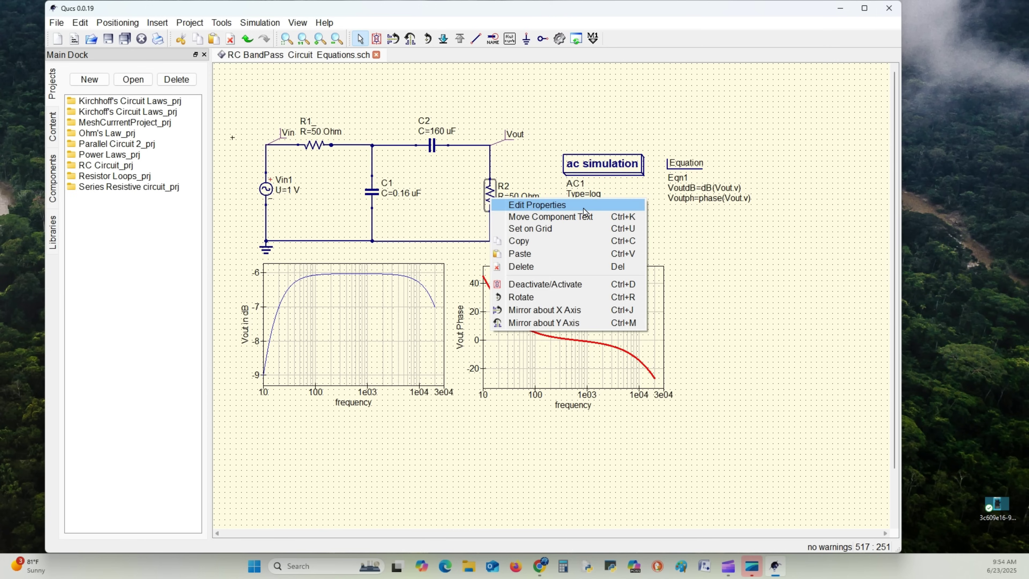
pyautogui.click(585, 212)
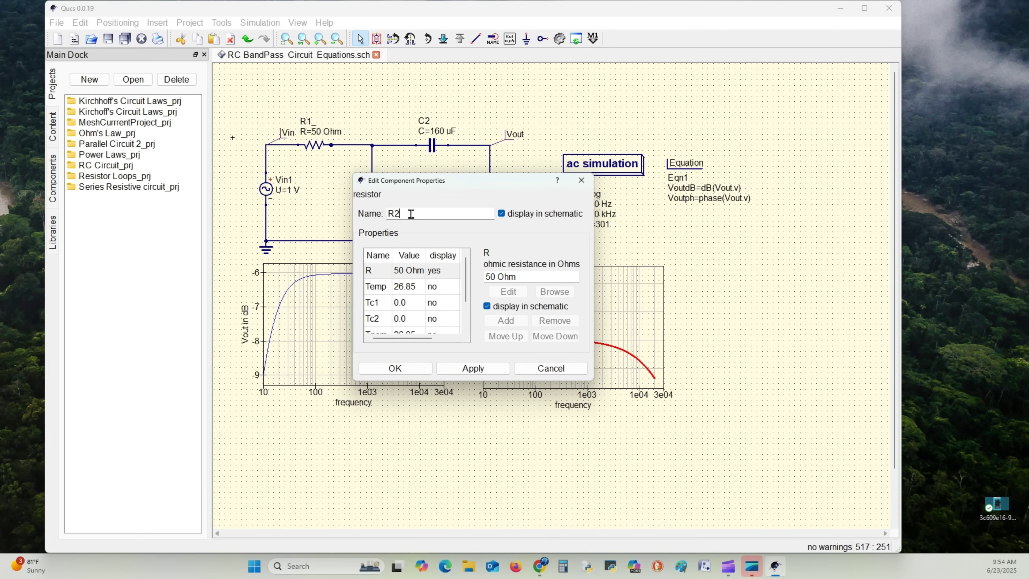
pyautogui.click(497, 278)
pyautogui.click(473, 368)
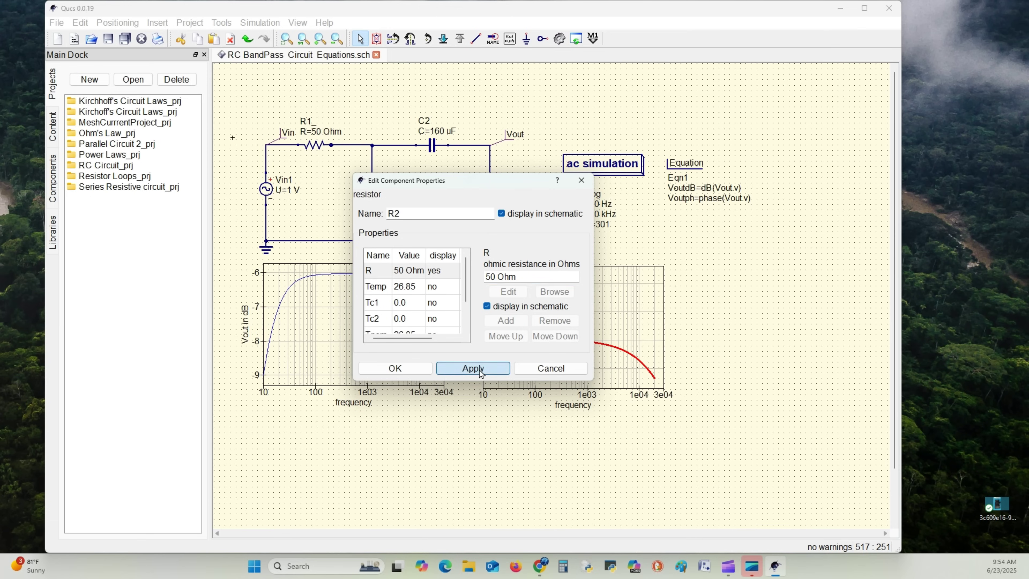
pyautogui.click(407, 374)
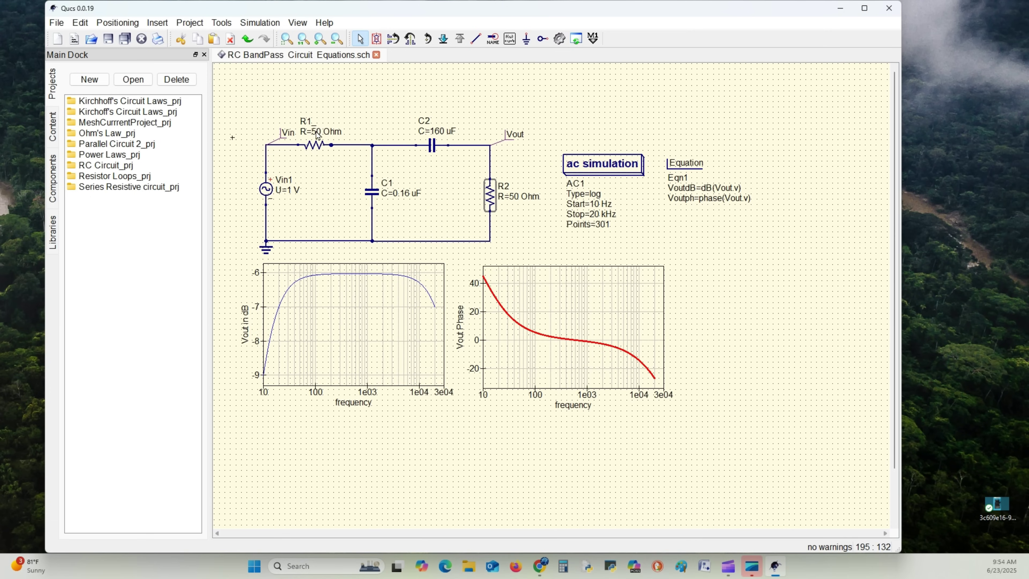
# - Reopen R1's properties and confirm its 50 Ohm resistance
pyautogui.click(318, 150)
pyautogui.rightClick(318, 150)
pyautogui.click(353, 154)
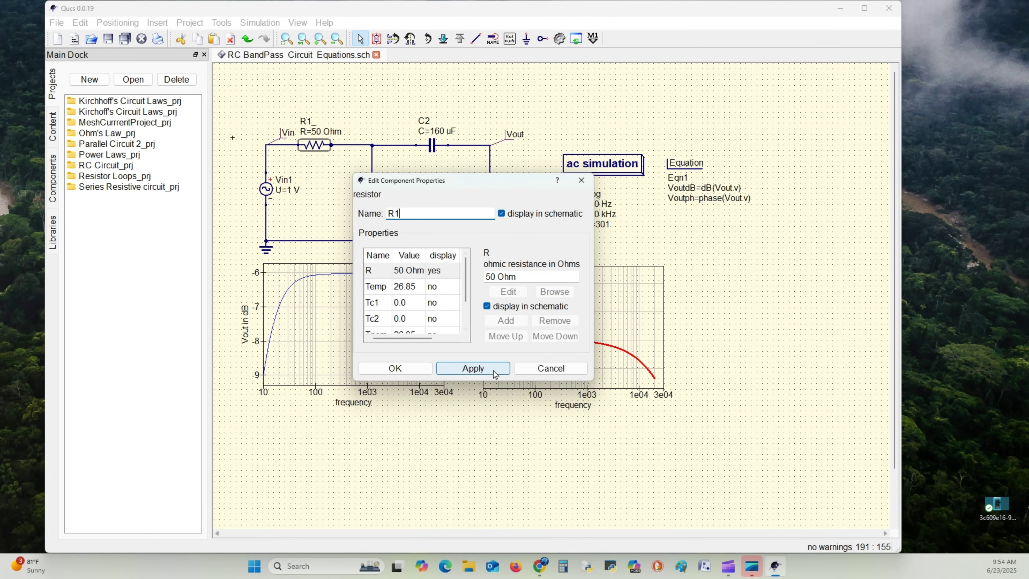
pyautogui.click(407, 370)
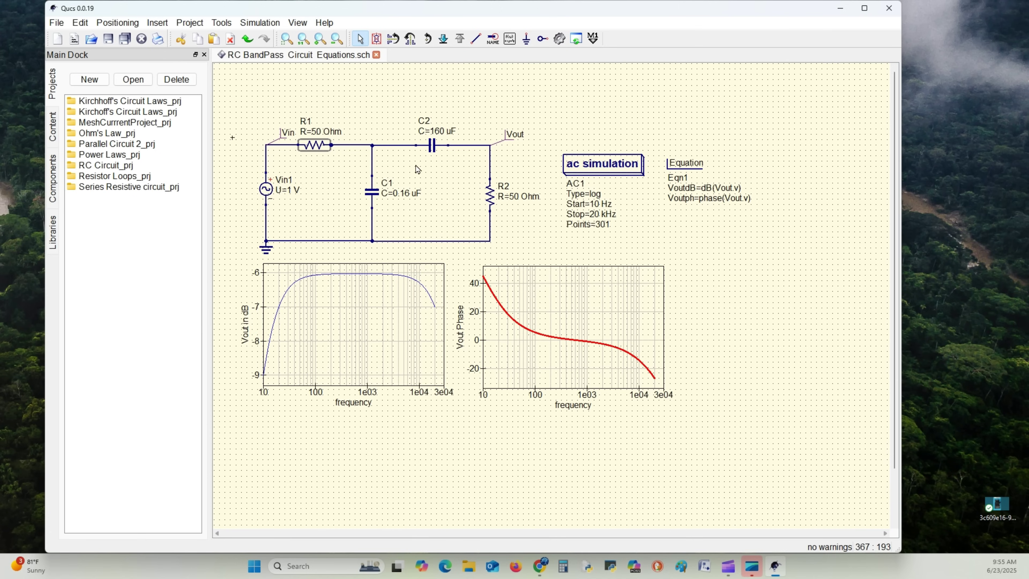
# - Set capacitor C1's capacitance to 0.16 uF
pyautogui.rightClick(372, 199)
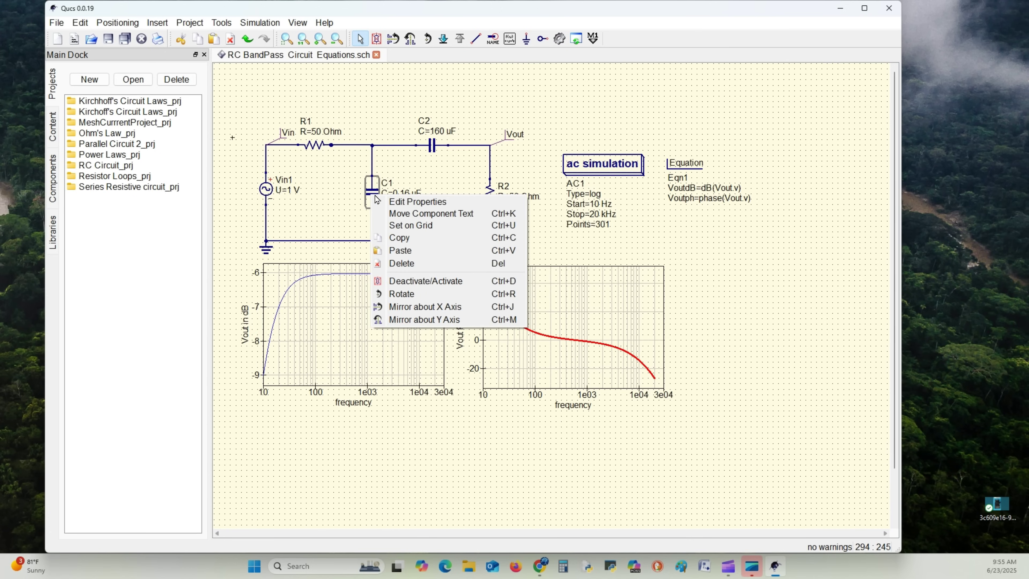
pyautogui.click(401, 205)
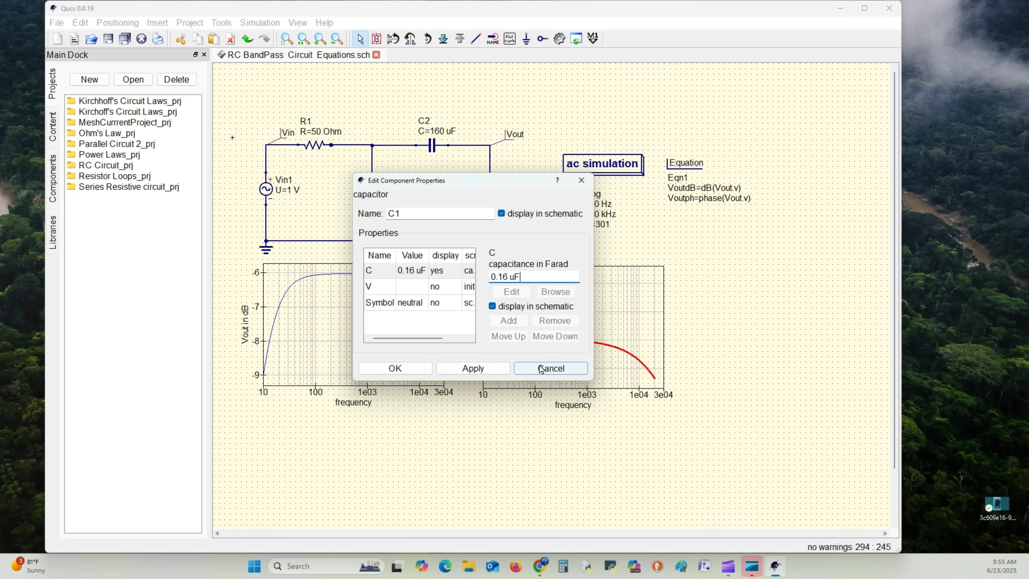
pyautogui.click(551, 368)
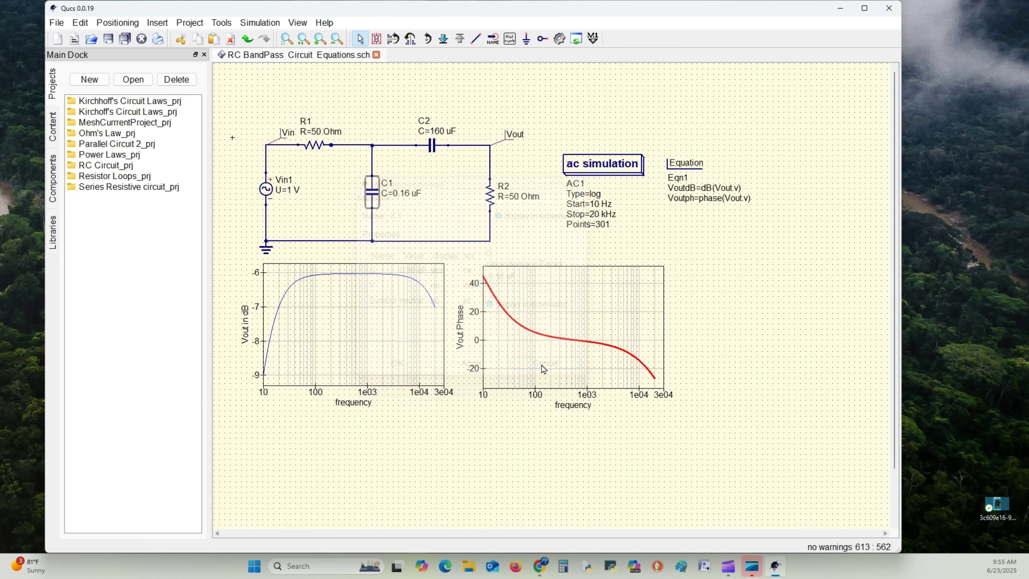
pyautogui.rightClick(372, 198)
pyautogui.click(421, 203)
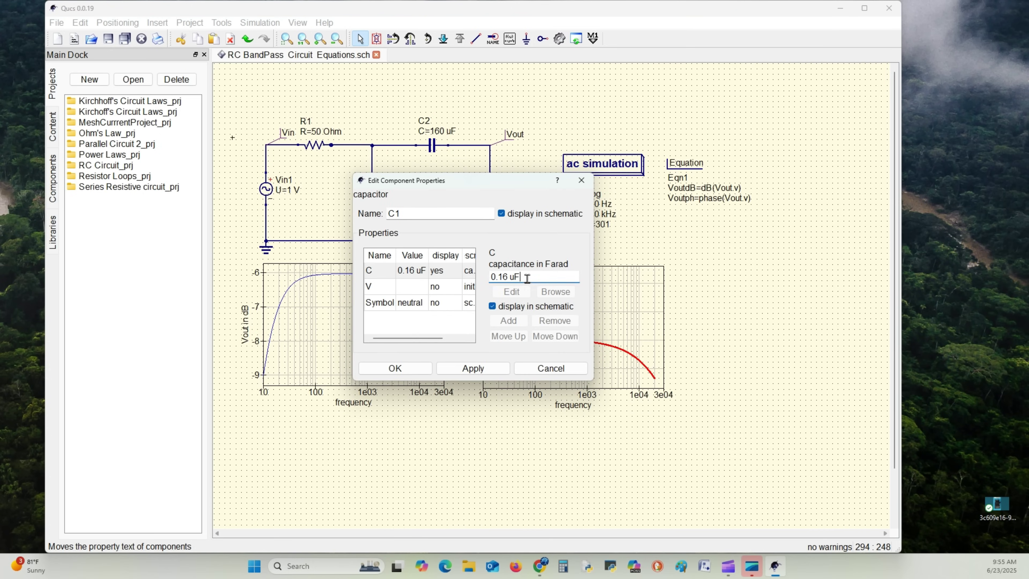
pyautogui.click(474, 370)
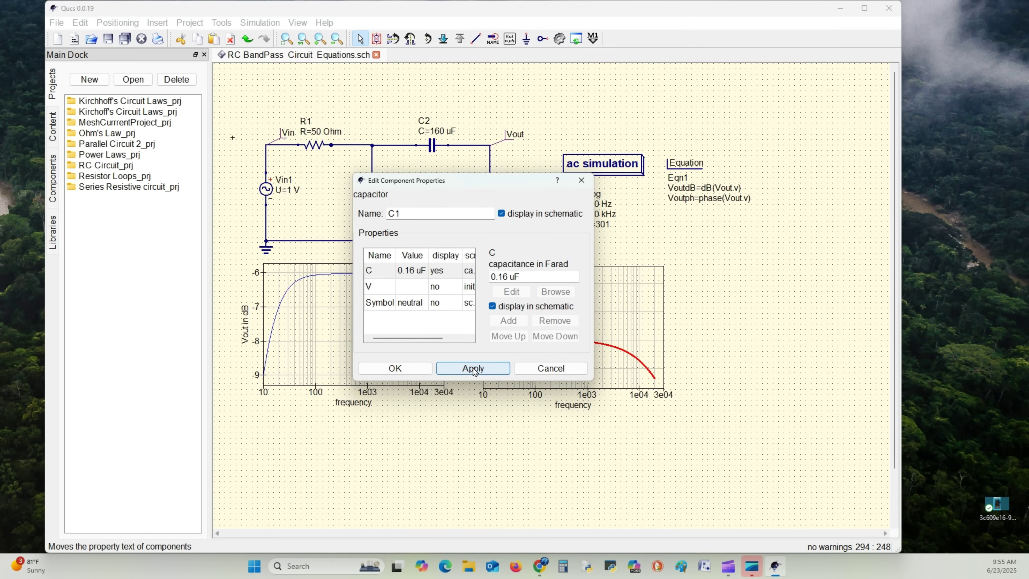
pyautogui.click(394, 367)
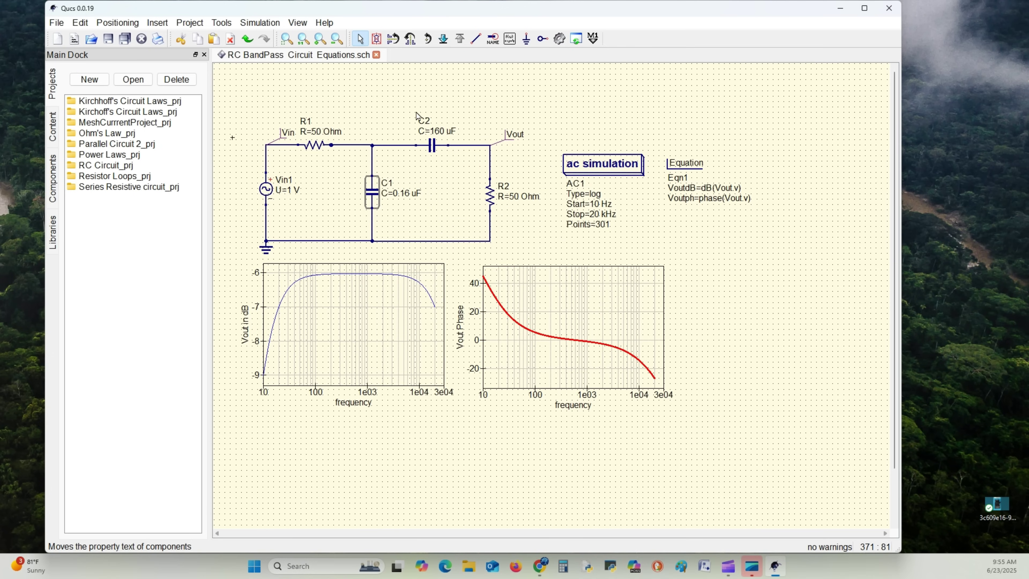
# - Set capacitor C2's capacitance to 160 uF
pyautogui.click(435, 152)
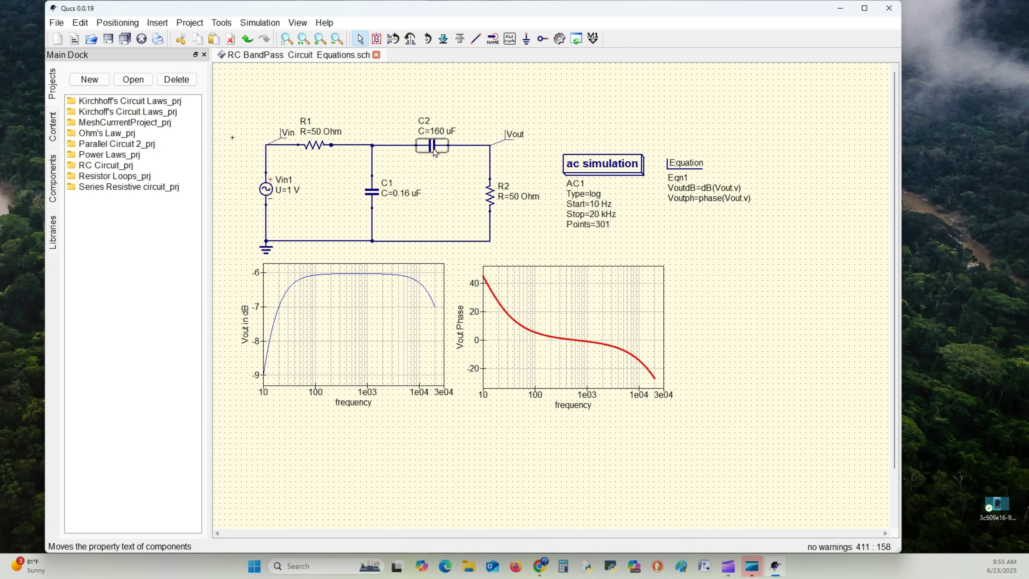
pyautogui.rightClick(434, 152)
pyautogui.click(505, 157)
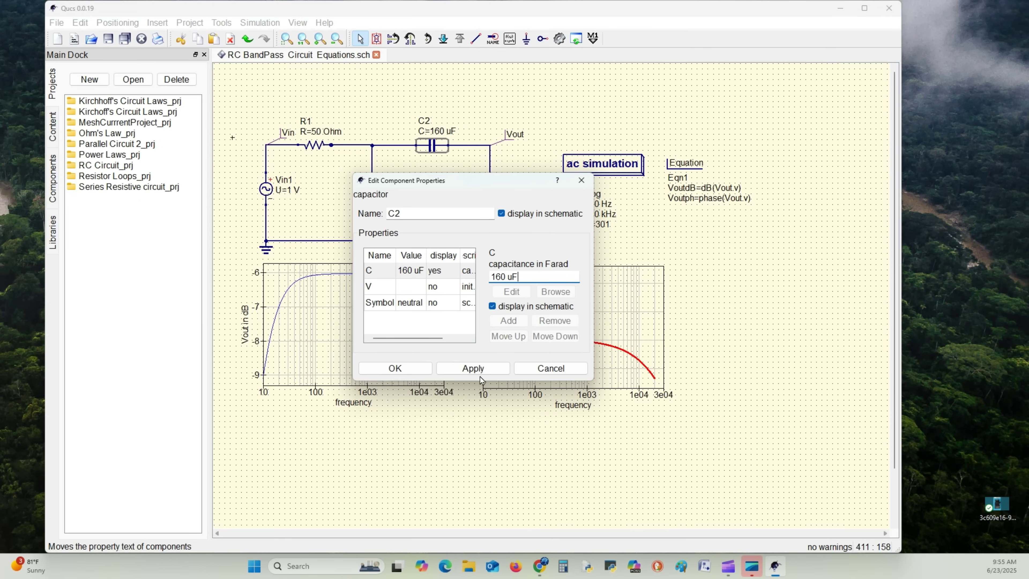
pyautogui.click(462, 373)
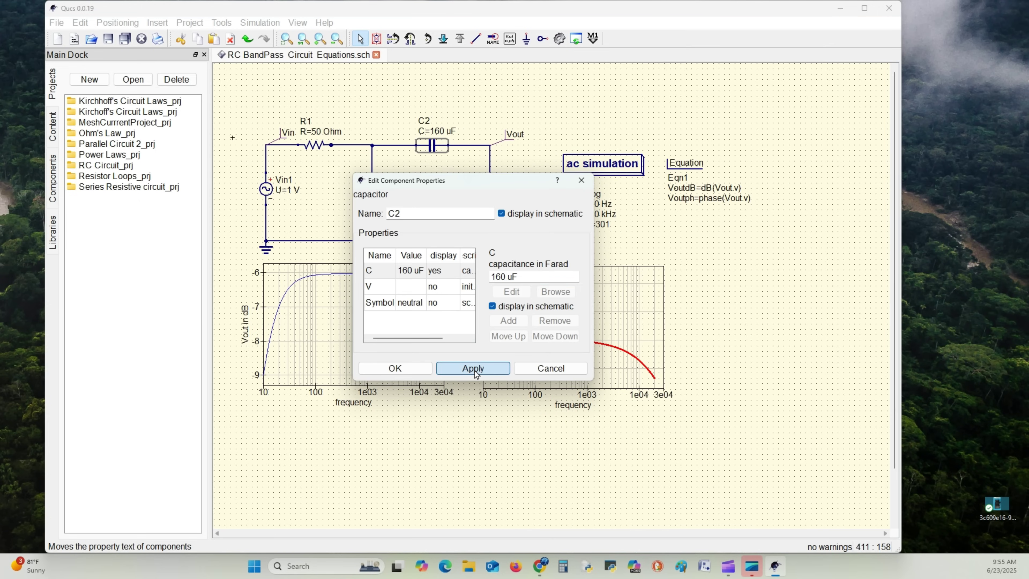
pyautogui.click(408, 372)
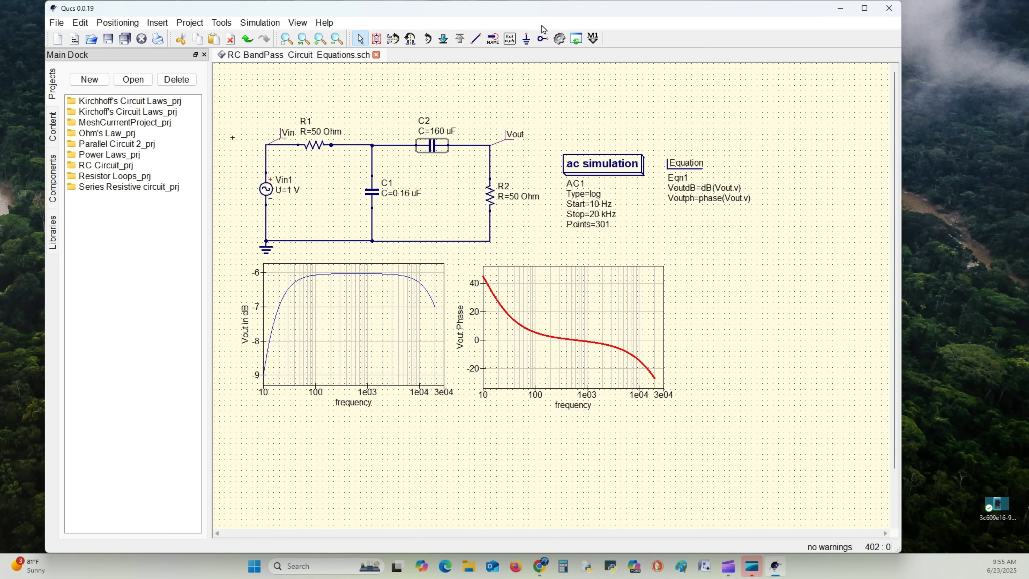
# - Run the AC simulation and return to the RC BandPass Circuit Equations schematic
pyautogui.click(559, 39)
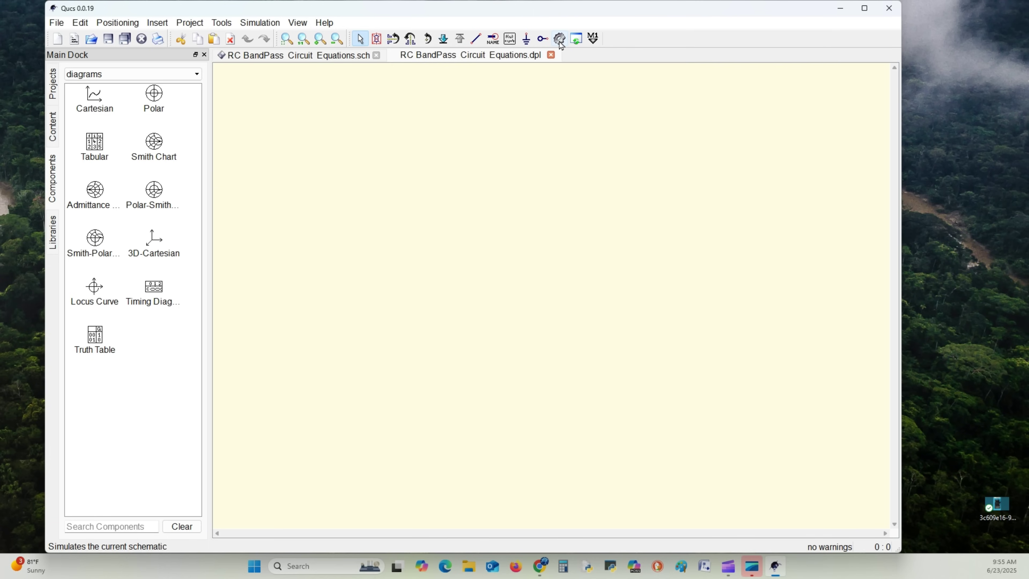
pyautogui.click(320, 60)
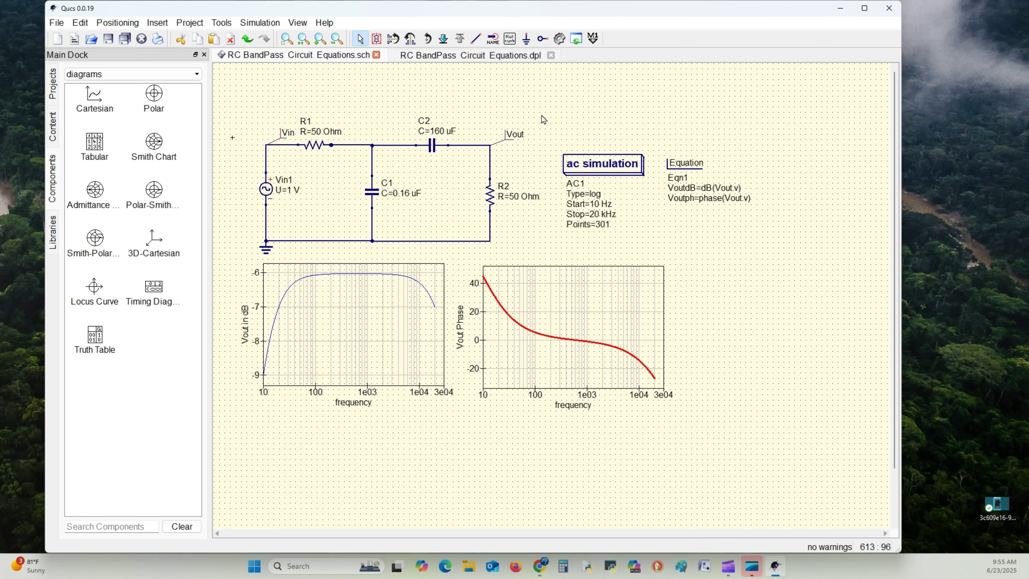